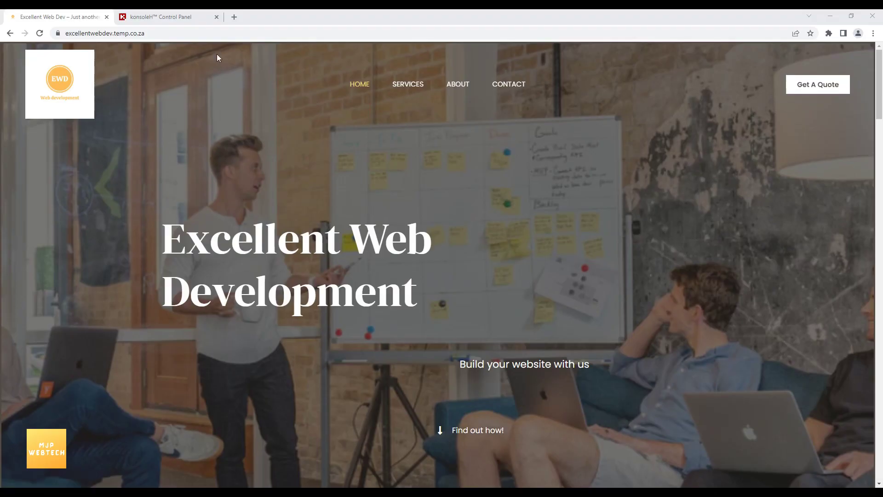
Log in to the WordPress admin through the site's /login page and go to Appearance > Themes
{"action": "left_click", "coordinate": [170, 33]}
{"action": "left_click", "coordinate": [170, 33]}
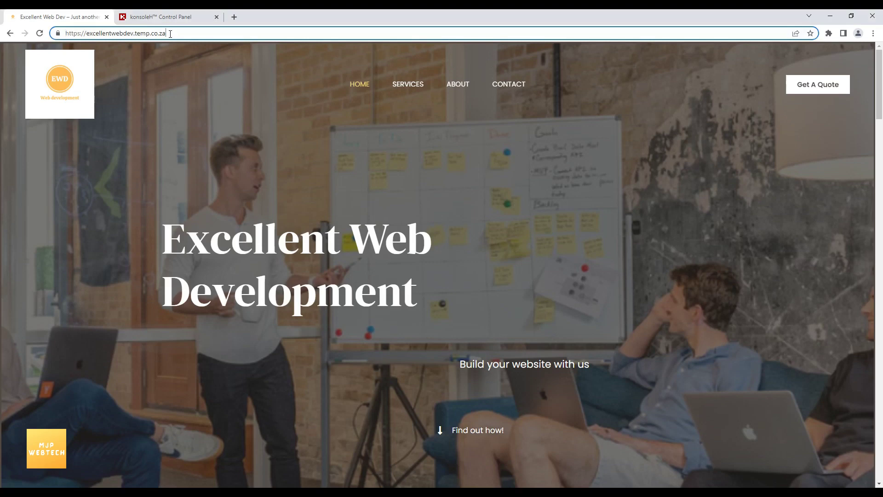
{"action": "type", "text": "/login/"}
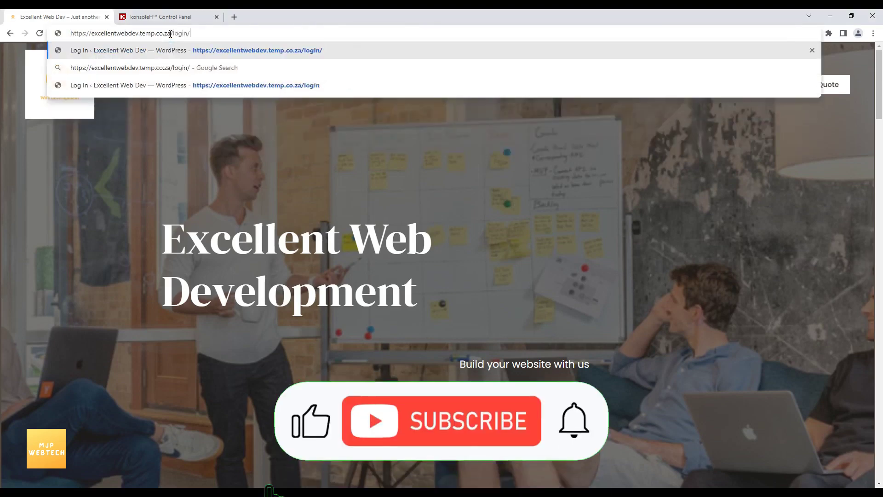
{"action": "key", "text": "Return"}
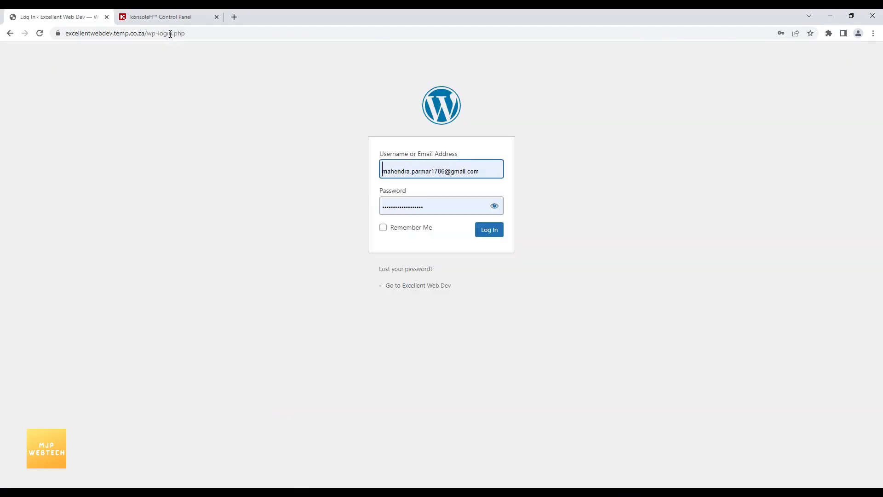
{"action": "left_click", "coordinate": [478, 233]}
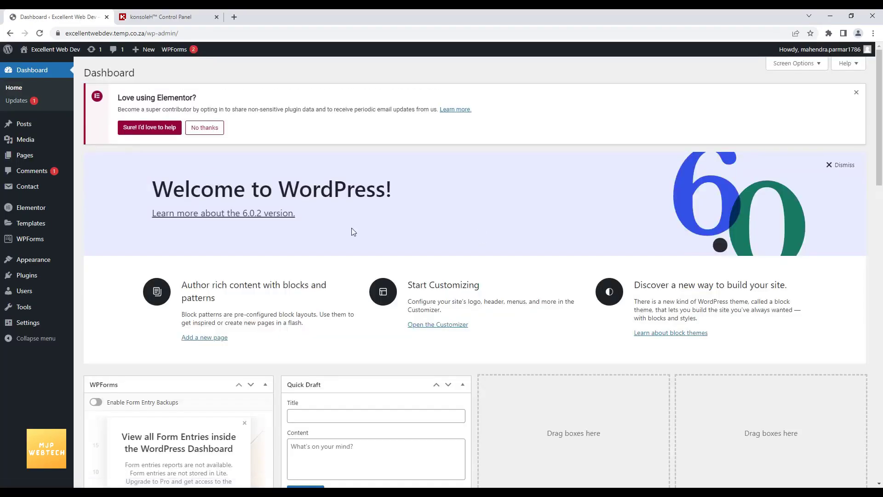
{"action": "mouse_move", "coordinate": [45, 260]}
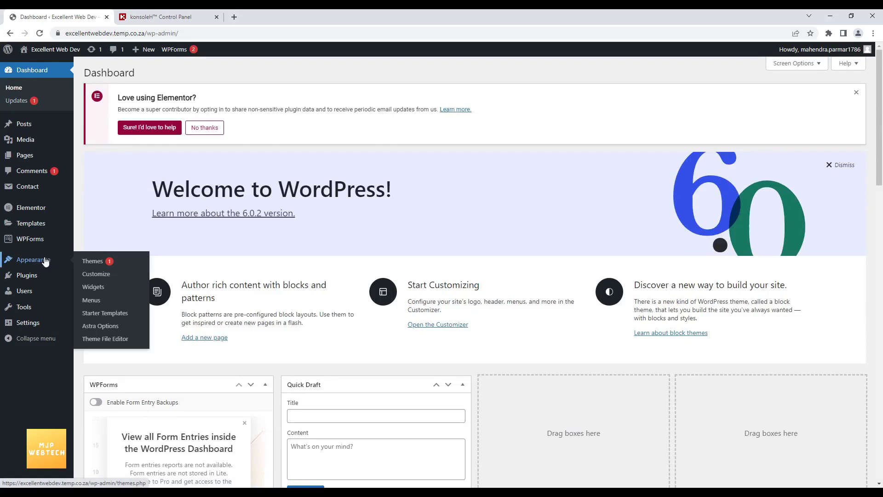
{"action": "left_click", "coordinate": [96, 265]}
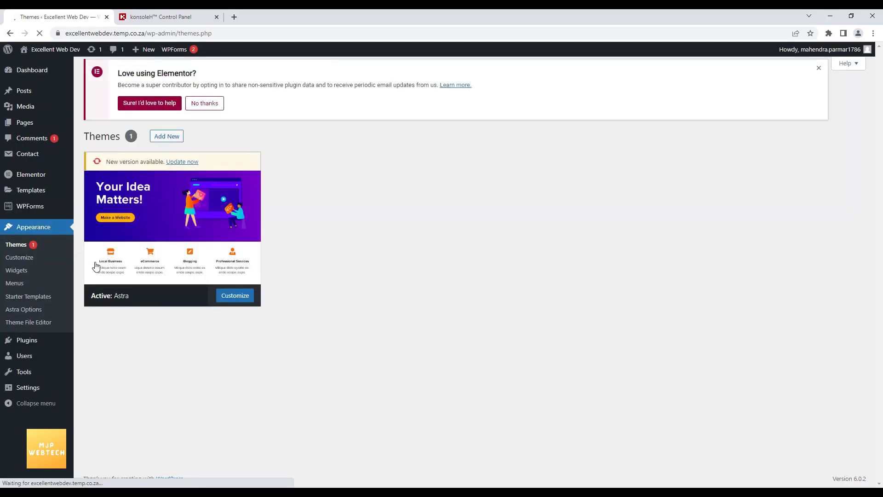
Show Astra's details, highlighting version 3.9.1 and the 3.9.2 update notice, then go to konsoleH
{"action": "left_click", "coordinate": [96, 266]}
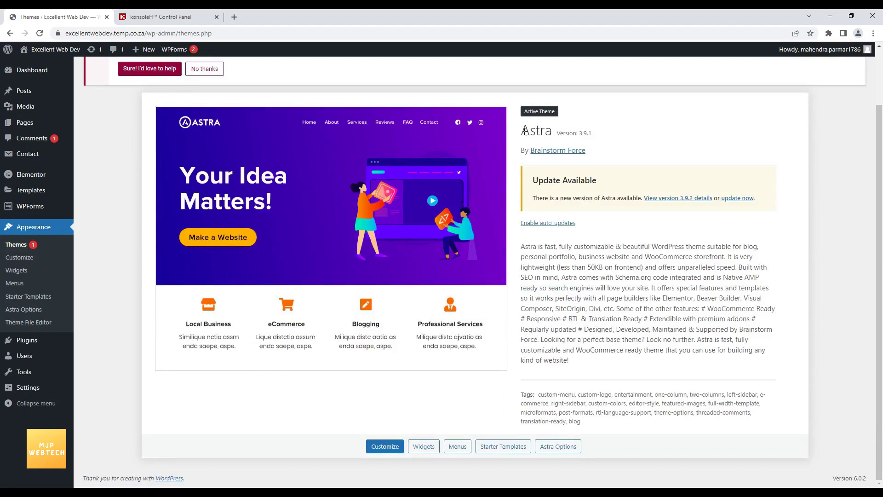
{"action": "left_click_drag", "start_coordinate": [522, 132], "coordinate": [599, 138]}
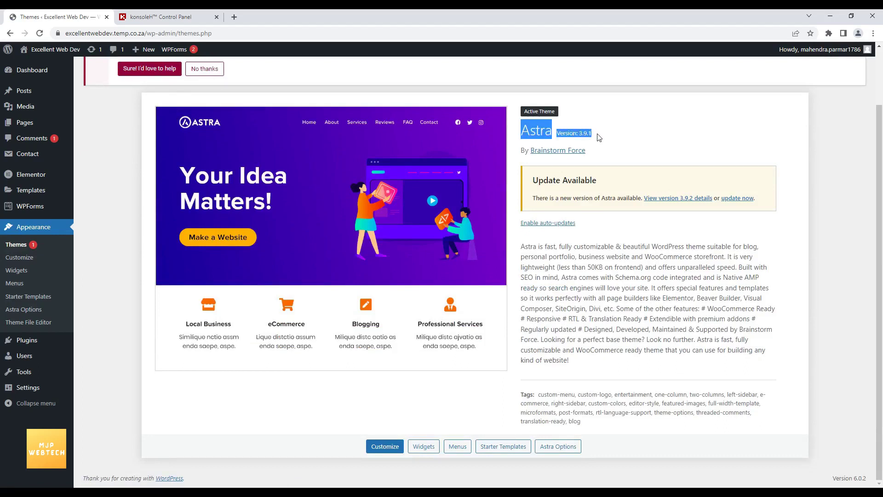
{"action": "left_click", "coordinate": [599, 138]}
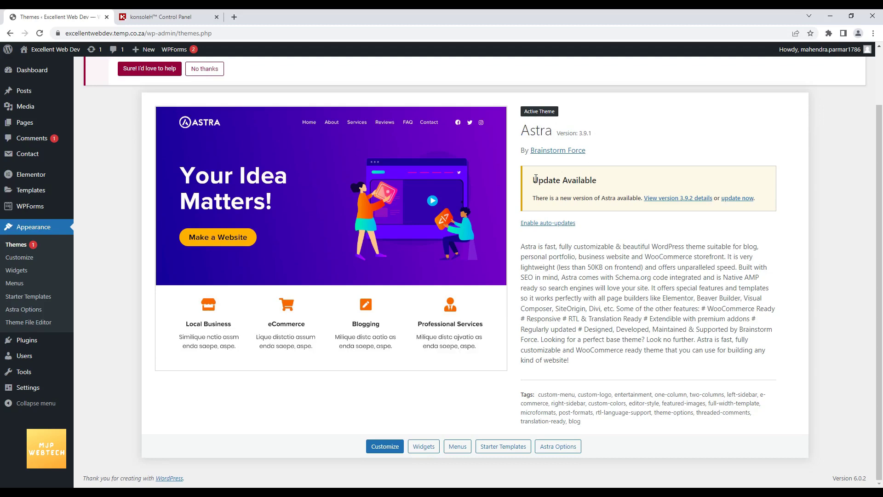
{"action": "left_click_drag", "start_coordinate": [534, 179], "coordinate": [600, 187]}
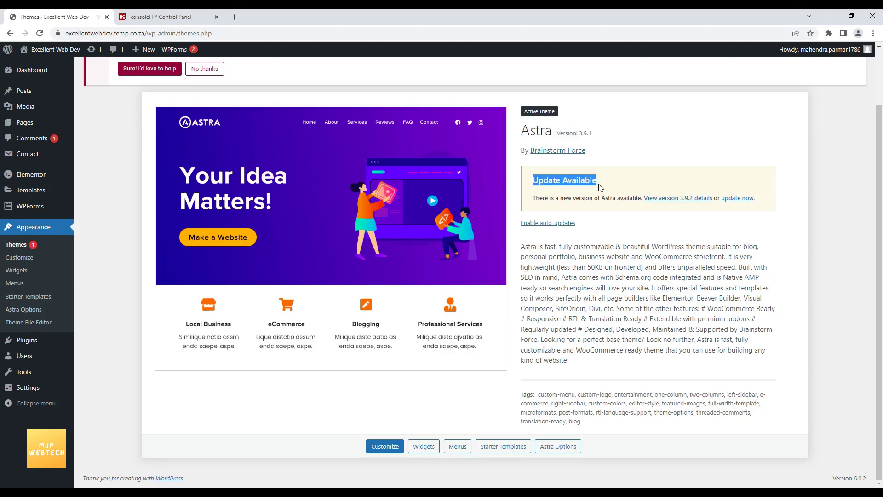
{"action": "left_click", "coordinate": [534, 198]}
{"action": "left_click_drag", "start_coordinate": [534, 198], "coordinate": [641, 207]}
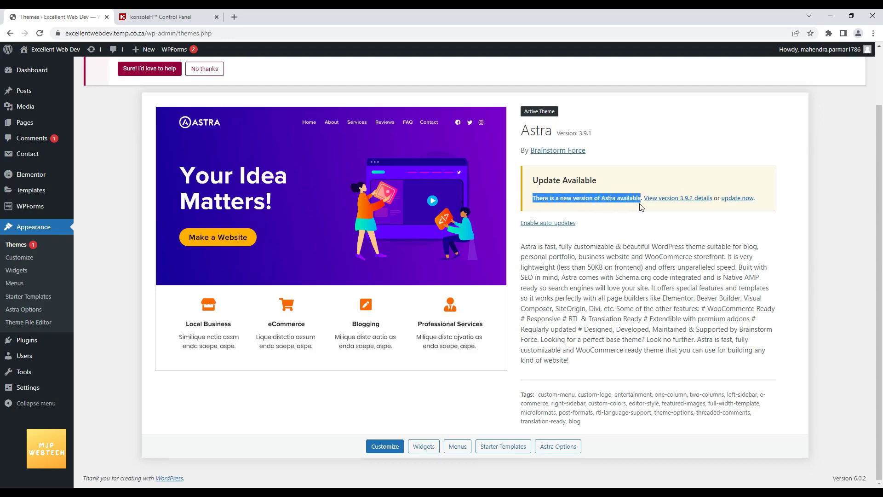
{"action": "left_click", "coordinate": [666, 212]}
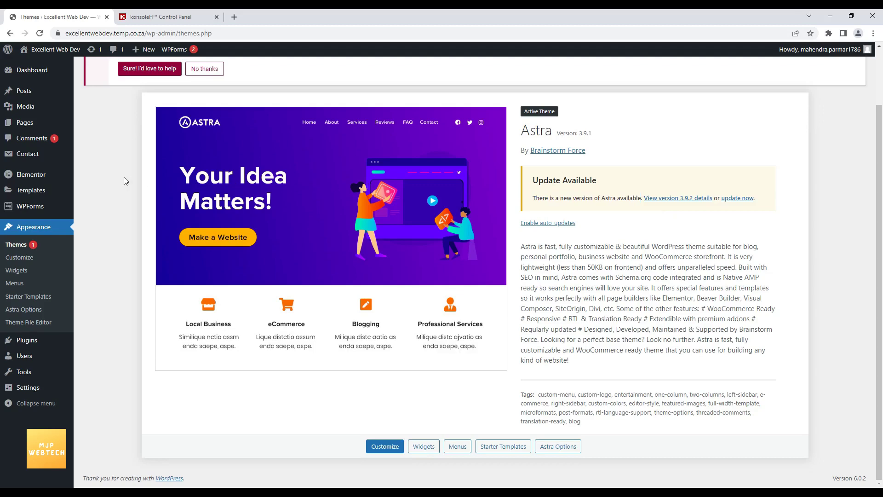
{"action": "left_click", "coordinate": [147, 14]}
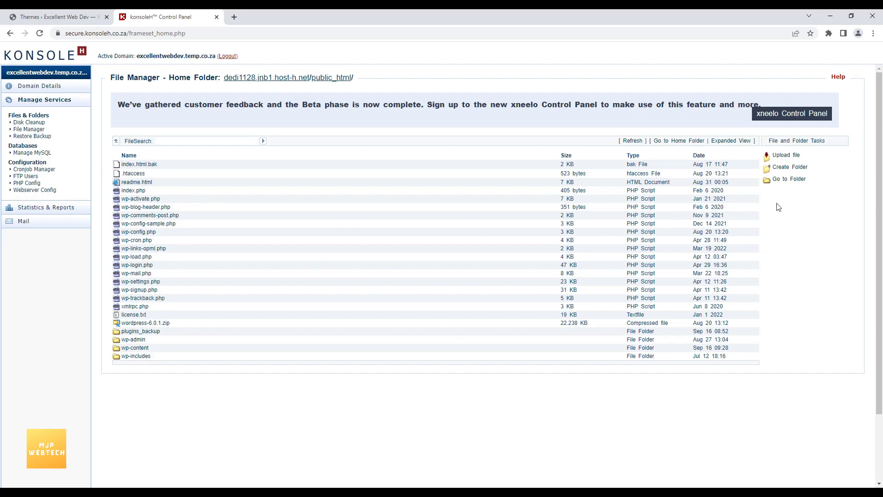
Make a folder called themes_backup in public_html and highlight it in the listing
{"action": "left_click", "coordinate": [788, 168]}
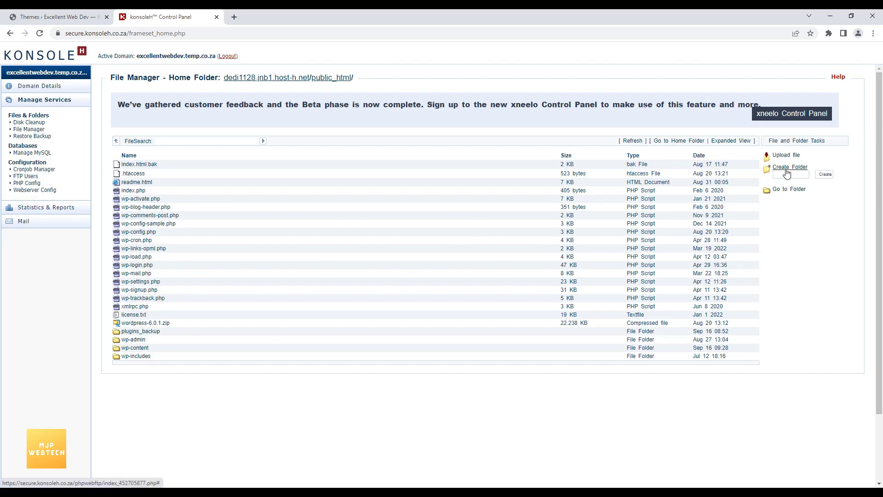
{"action": "left_click", "coordinate": [788, 175]}
{"action": "type", "text": "t"}
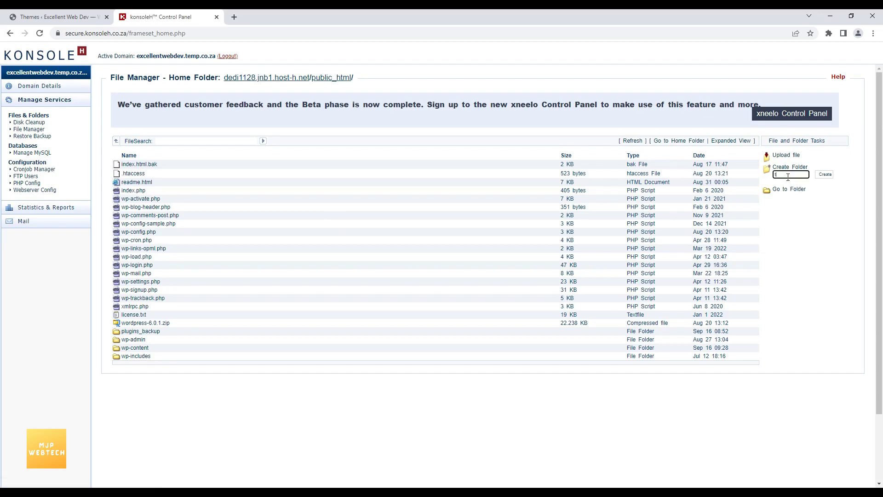
{"action": "type", "text": "hemes_backup"}
{"action": "left_click", "coordinate": [830, 176]}
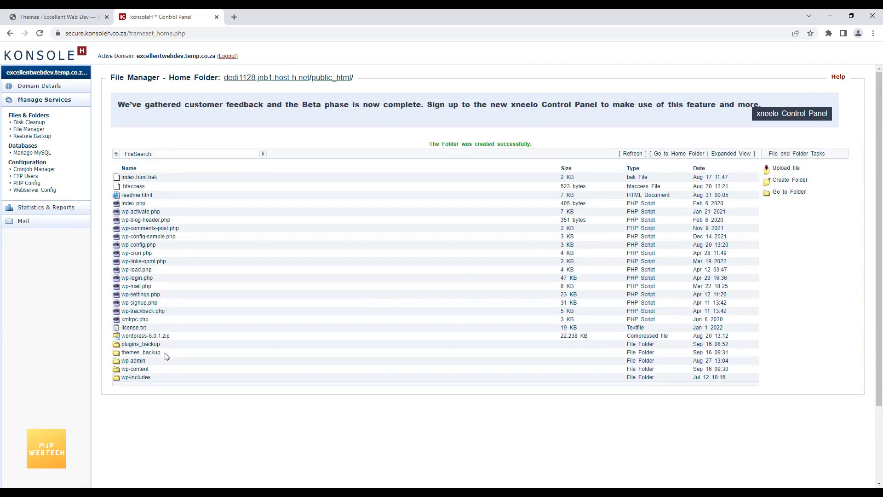
{"action": "left_click_drag", "start_coordinate": [166, 356], "coordinate": [121, 353]}
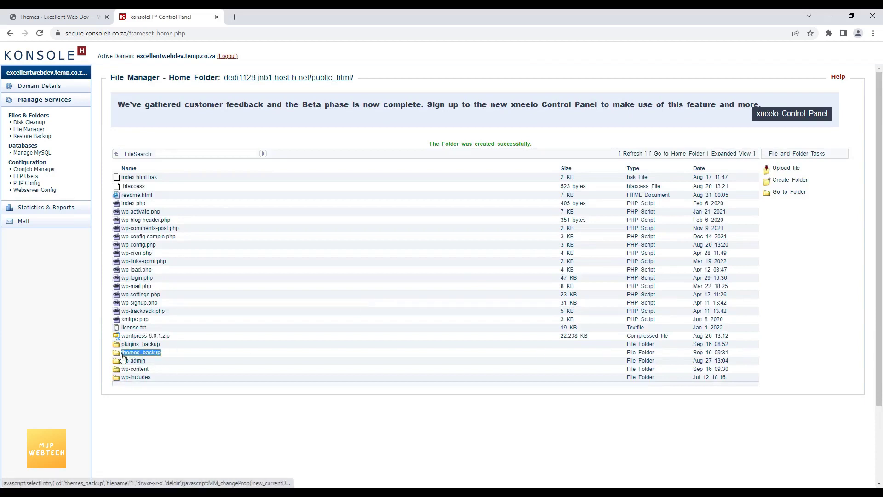
{"action": "left_click", "coordinate": [152, 435]}
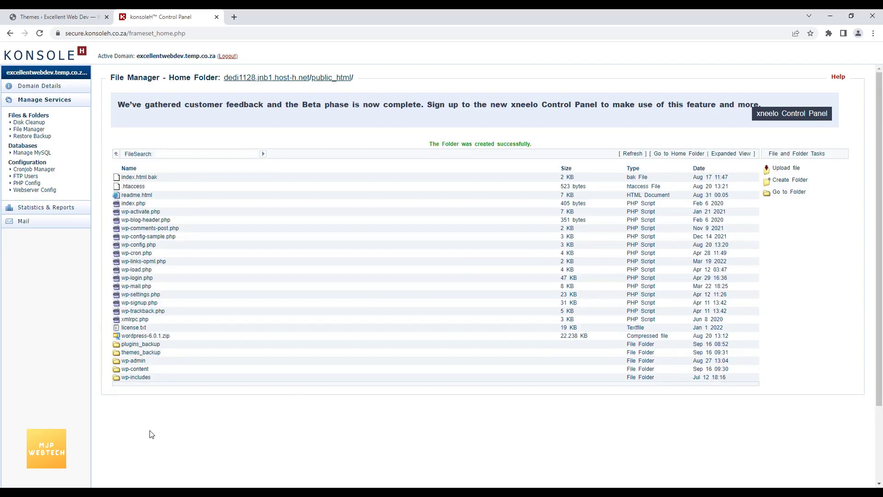
Browse into wp-content, then themes, to locate the astra folder, and go back to WordPress
{"action": "left_click", "coordinate": [135, 370]}
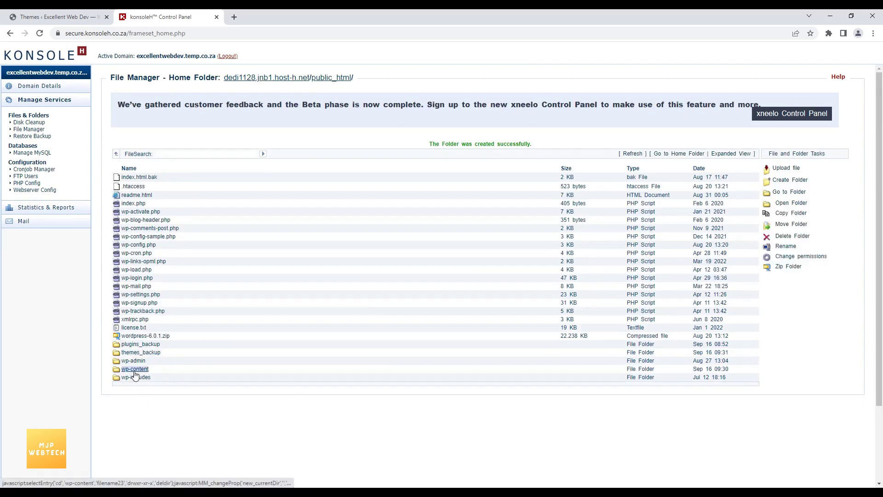
{"action": "left_click", "coordinate": [796, 205]}
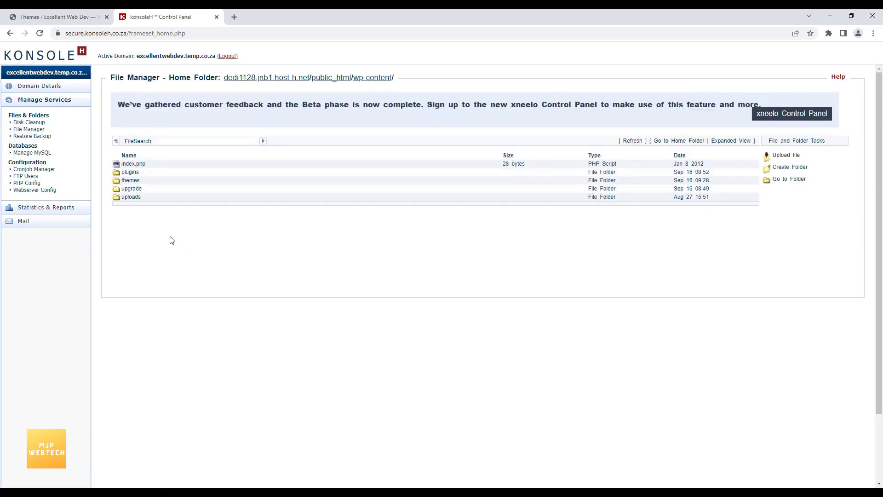
{"action": "left_click_drag", "start_coordinate": [141, 181], "coordinate": [121, 182]}
{"action": "left_click", "coordinate": [133, 182]}
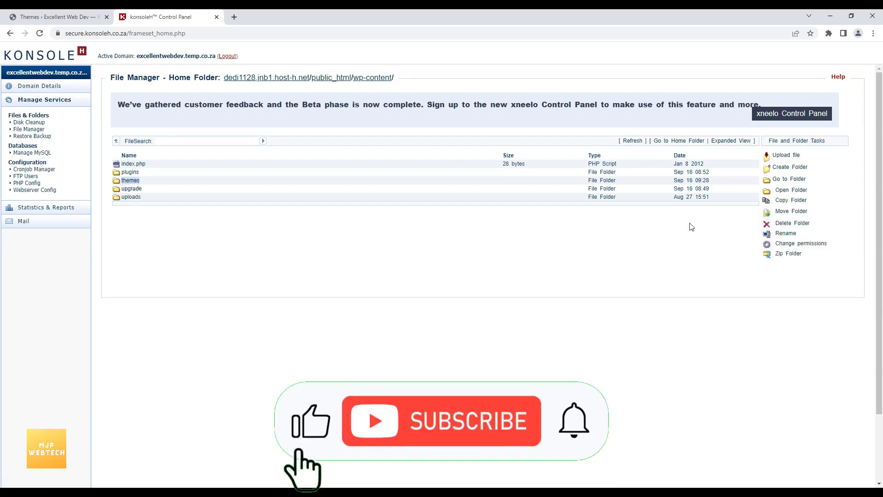
{"action": "left_click", "coordinate": [780, 192]}
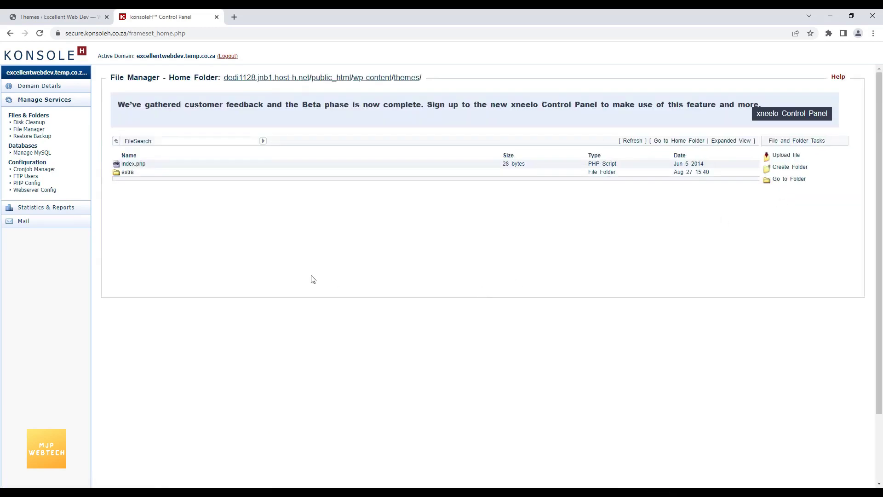
{"action": "left_click", "coordinate": [85, 14]}
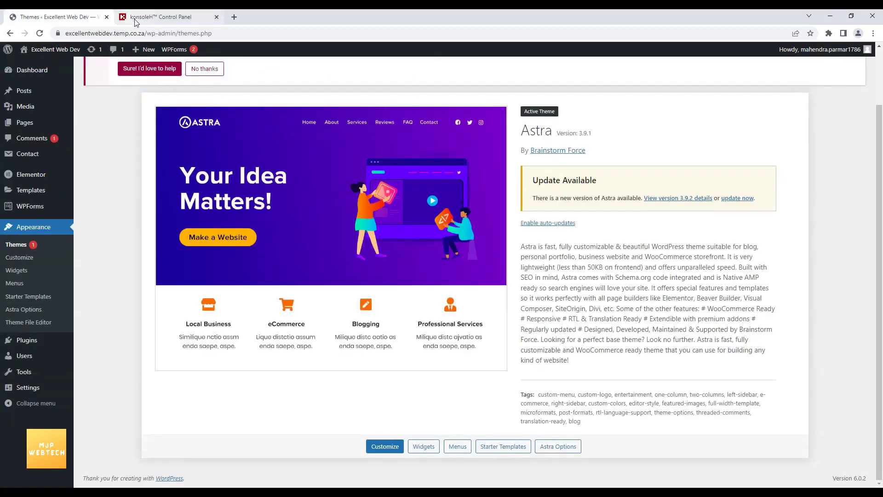
Zip the astra folder in wp-content/themes into an astra_0.zip archive
{"action": "left_click", "coordinate": [185, 13]}
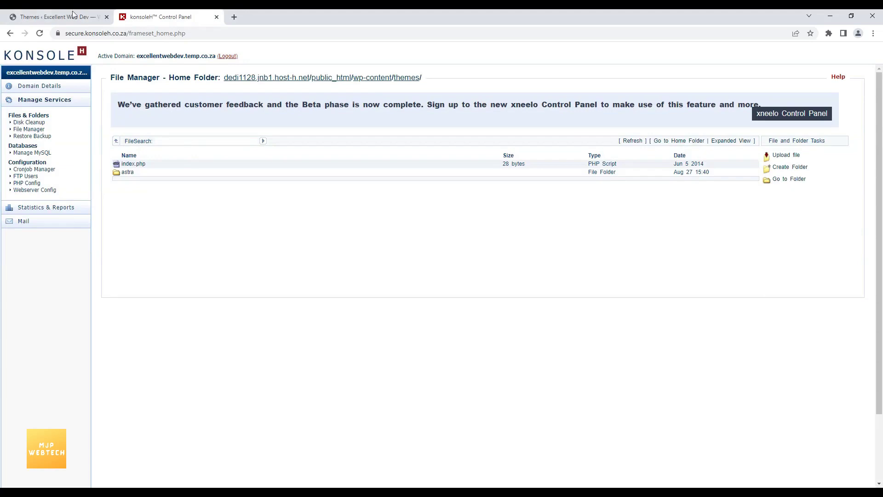
{"action": "left_click", "coordinate": [59, 14]}
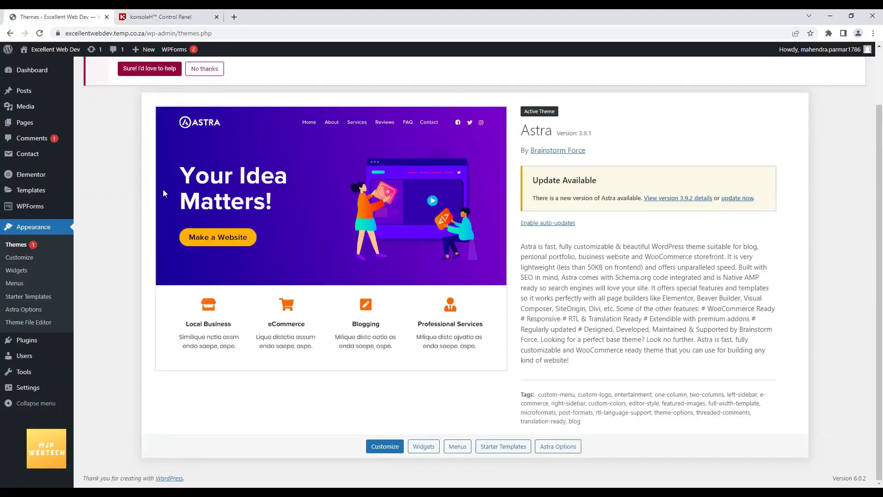
{"action": "left_click", "coordinate": [162, 16]}
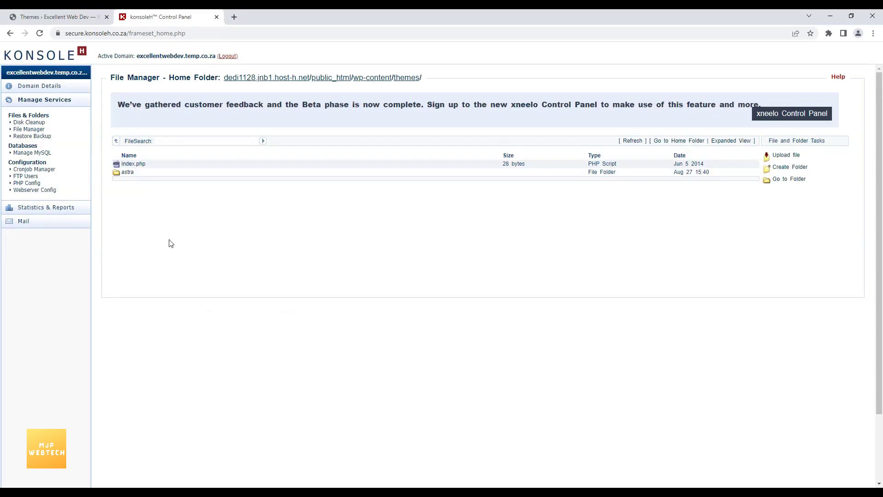
{"action": "left_click", "coordinate": [128, 174]}
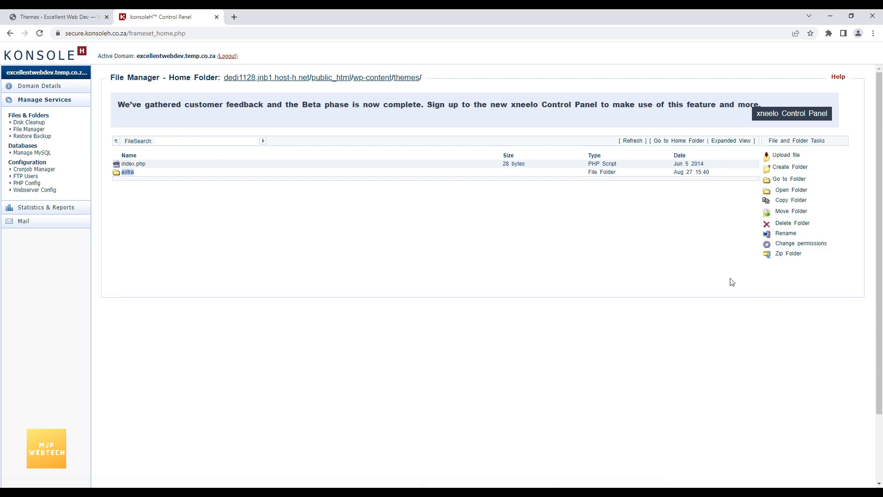
{"action": "left_click", "coordinate": [787, 254]}
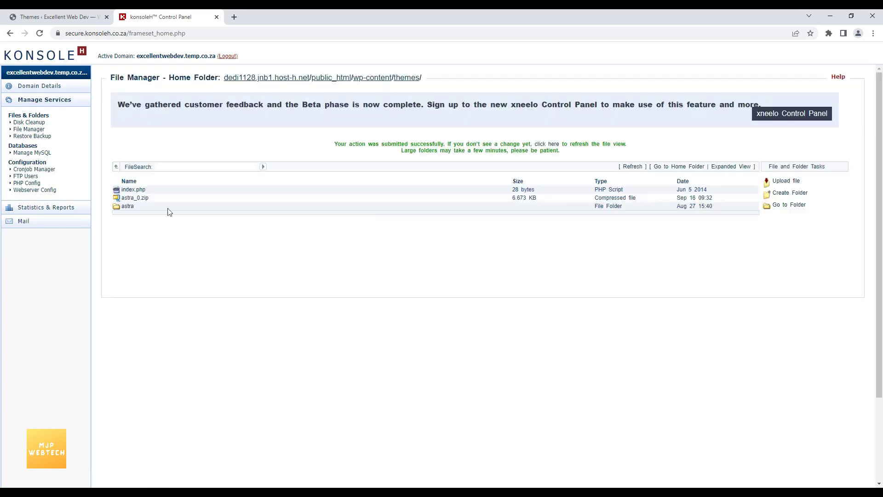
Move astra_0.zip from wp-content/themes into /public_html/themes_backup
{"action": "left_click", "coordinate": [140, 199]}
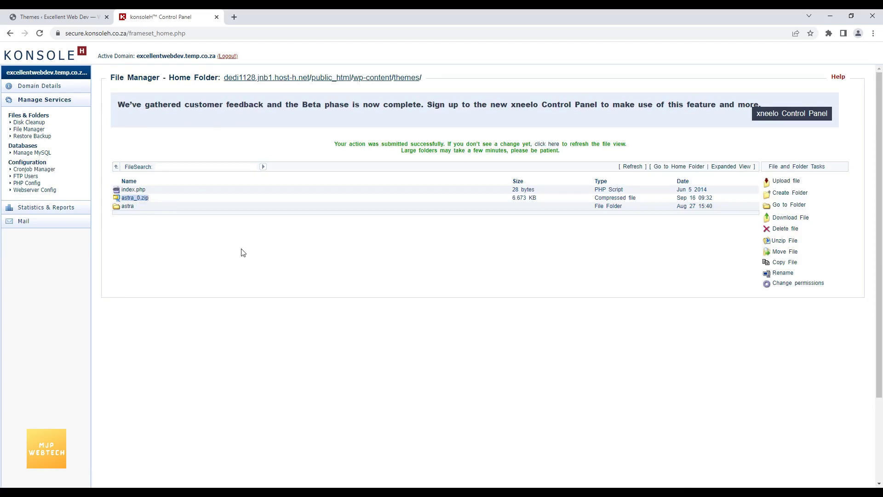
{"action": "left_click", "coordinate": [785, 256]}
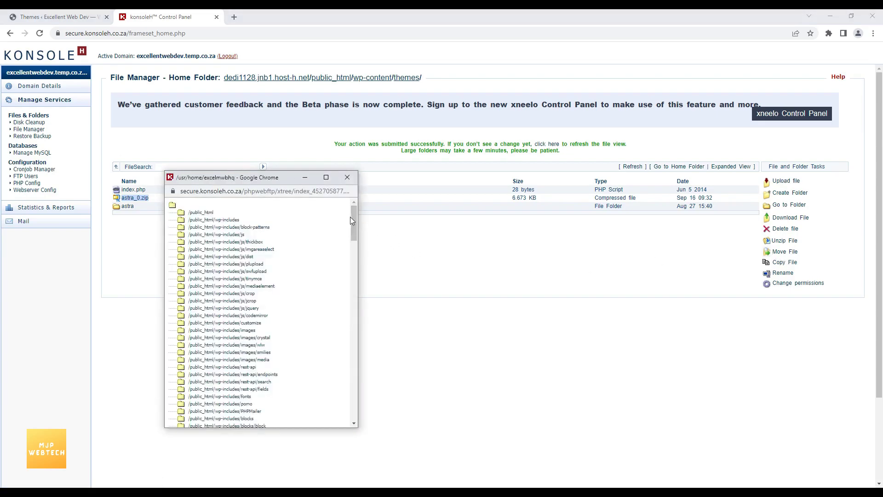
{"action": "left_click_drag", "start_coordinate": [355, 220], "coordinate": [352, 345]}
{"action": "left_click_drag", "start_coordinate": [353, 347], "coordinate": [351, 377]}
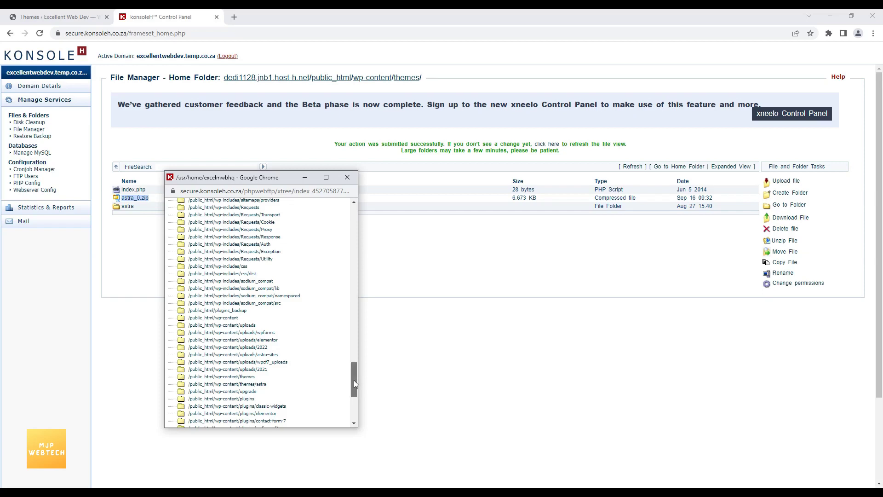
{"action": "left_click_drag", "start_coordinate": [354, 379], "coordinate": [354, 388]}
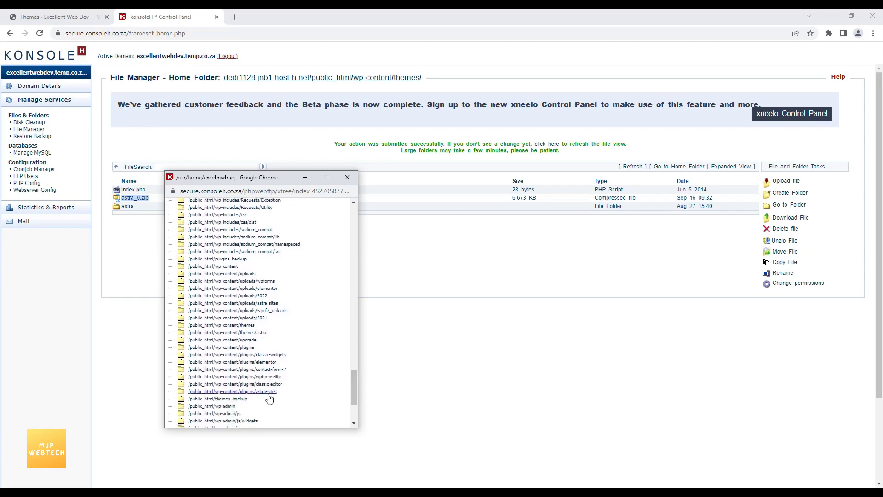
{"action": "left_click", "coordinate": [243, 401]}
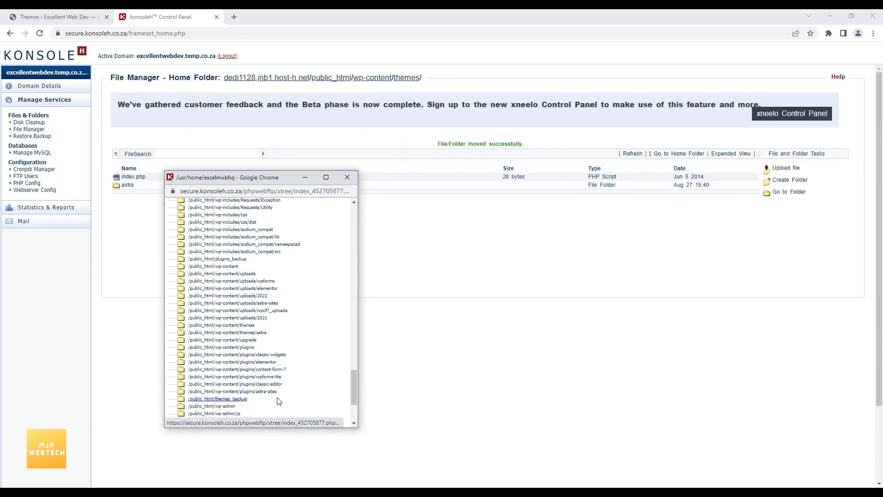
{"action": "left_click", "coordinate": [348, 177]}
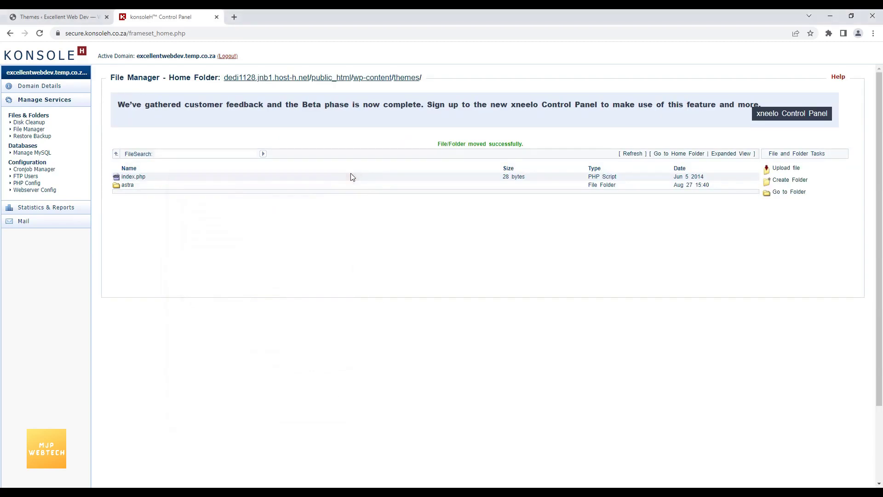
Open themes_backup from public_html to confirm astra_0.zip (6.673 KB), then return to WordPress
{"action": "left_click", "coordinate": [334, 79]}
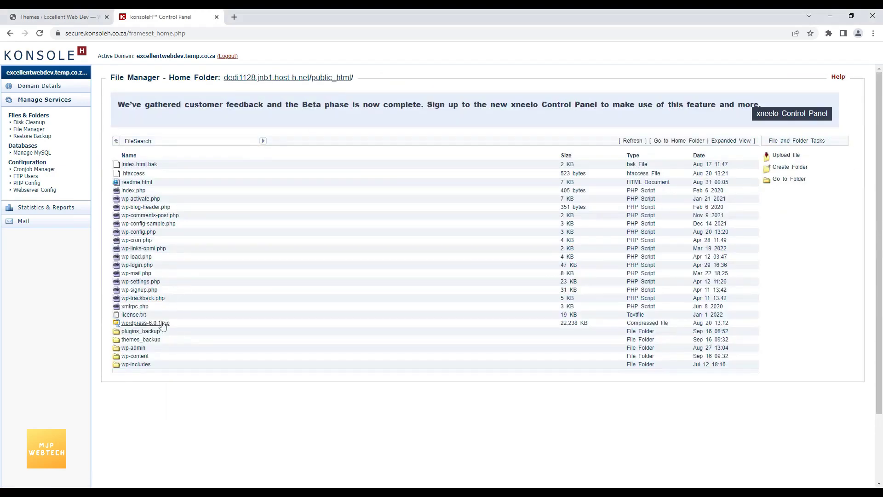
{"action": "left_click", "coordinate": [148, 340]}
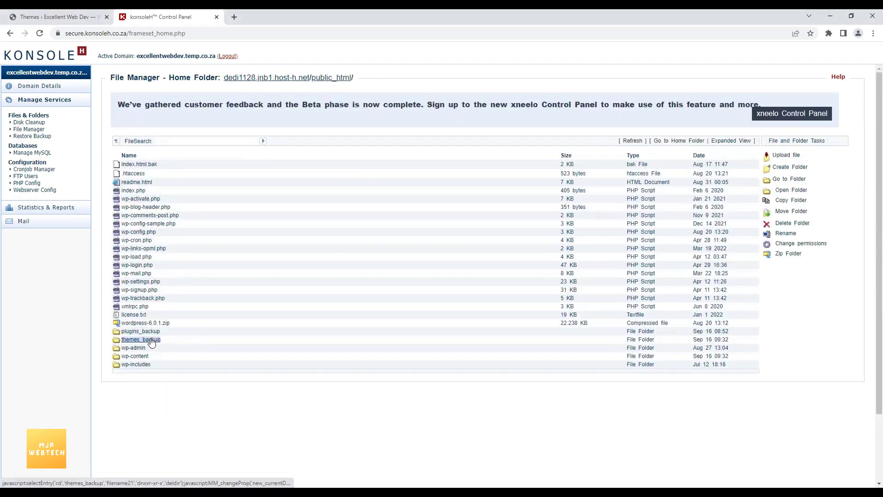
{"action": "left_click", "coordinate": [782, 193]}
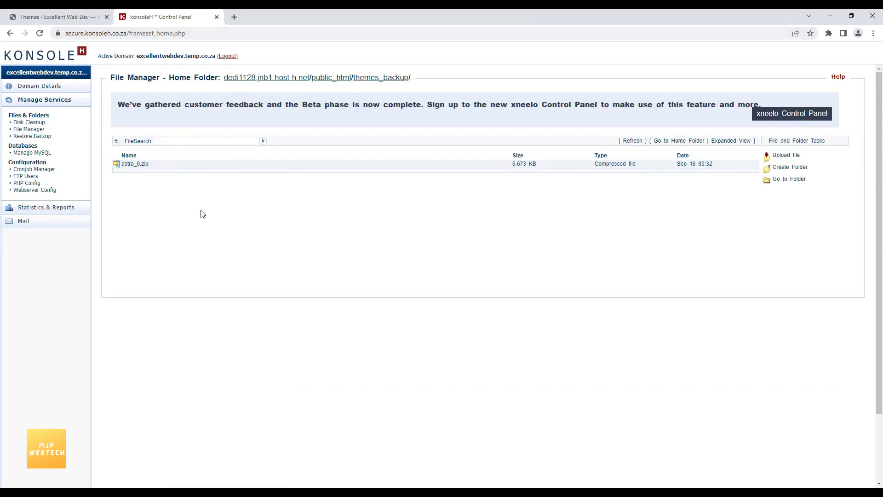
{"action": "left_click", "coordinate": [67, 14]}
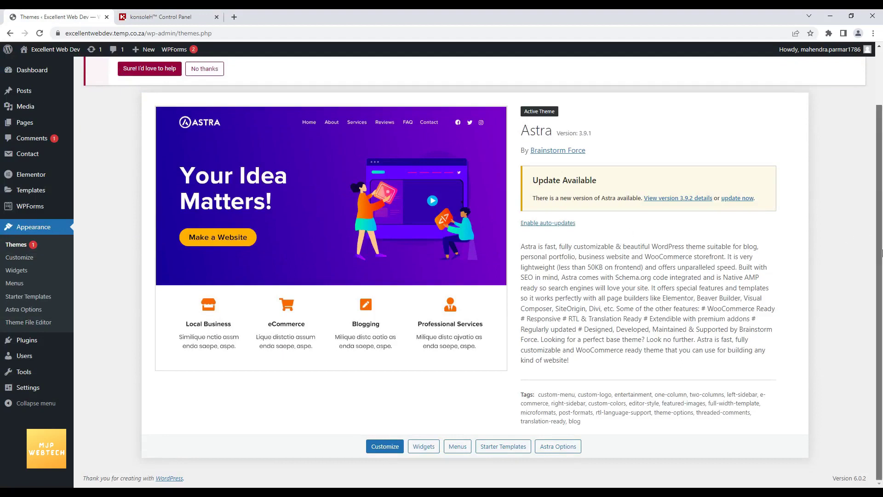
Run the Astra update from 3.9.1 to 3.9.2 and highlight the new version text
{"action": "left_click", "coordinate": [736, 199]}
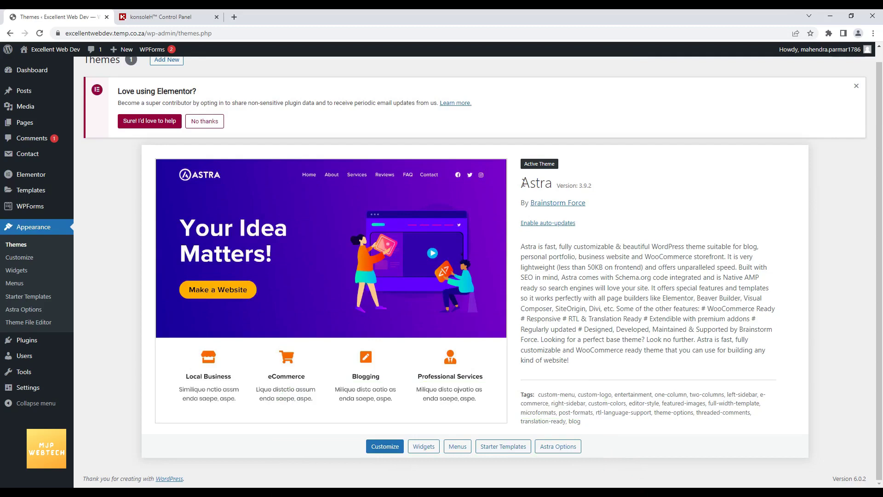
{"action": "left_click_drag", "start_coordinate": [524, 183], "coordinate": [586, 199]}
{"action": "left_click", "coordinate": [626, 197]}
Reopen themes_backup from public_html in konsoleH and highlight the astra_0.zip entry
{"action": "left_click", "coordinate": [161, 17]}
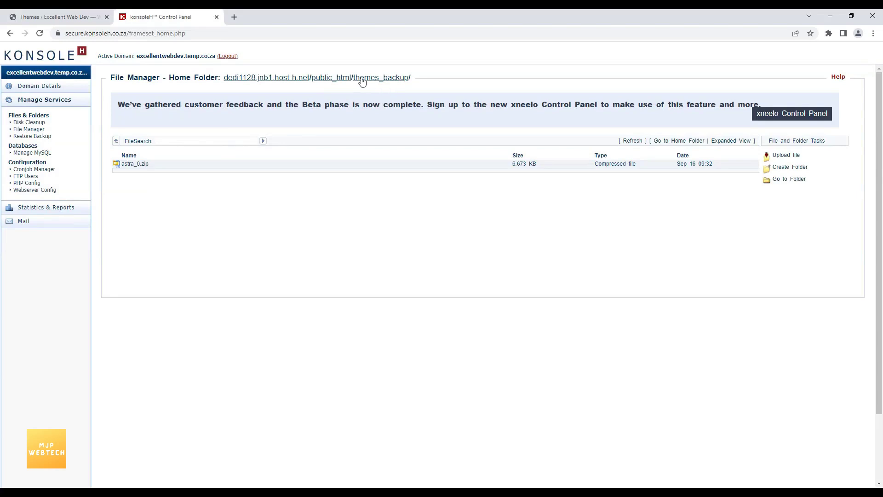
{"action": "left_click", "coordinate": [343, 78]}
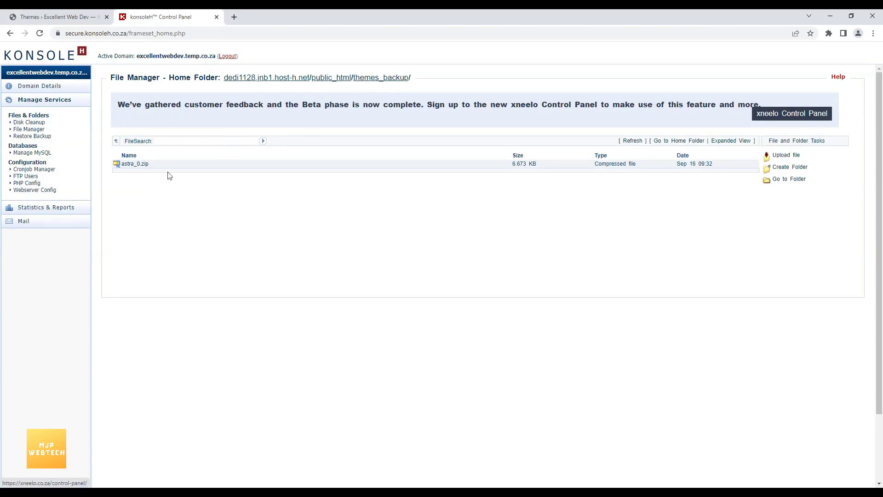
{"action": "left_click", "coordinate": [134, 340]}
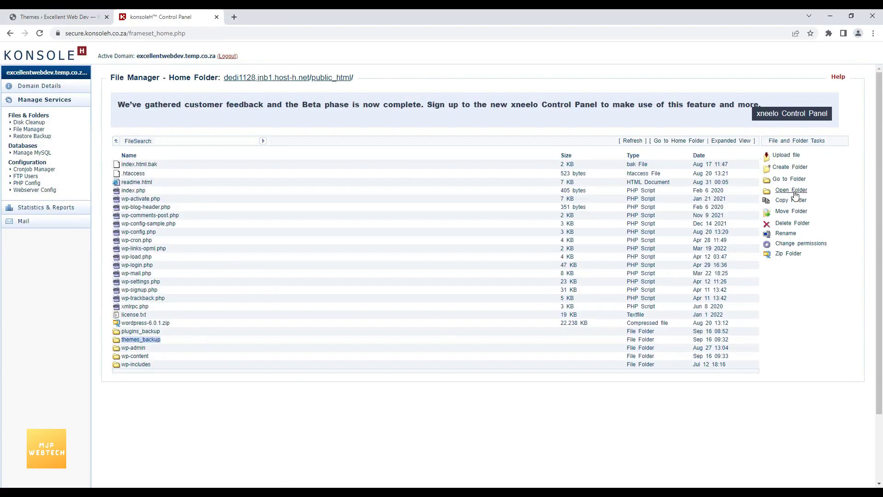
{"action": "left_click", "coordinate": [796, 195]}
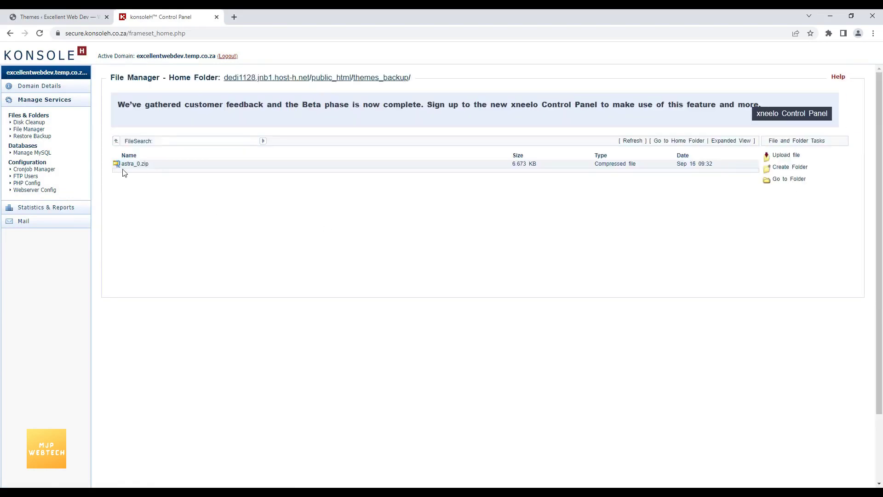
{"action": "left_click_drag", "start_coordinate": [122, 171], "coordinate": [118, 164]}
Go back to the 'Themes ‹ Excellent Web Dev' tab showing Astra 3.9.2 active
{"action": "left_click", "coordinate": [57, 17]}
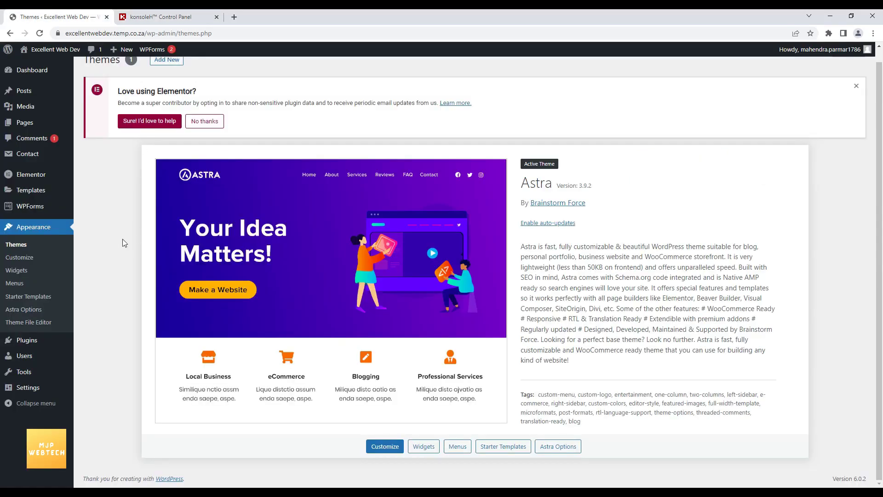